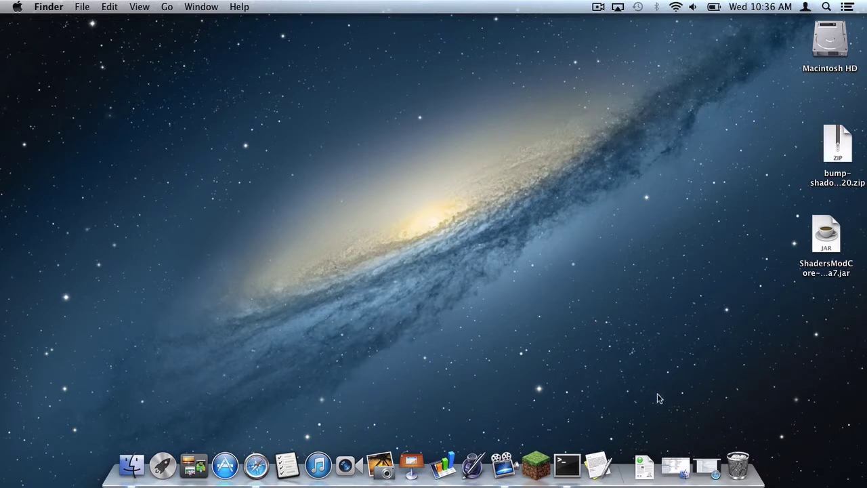
- Bring the minimized GLSL Shaders Mod forum page back on screen from the Dock
left_click(706, 465)
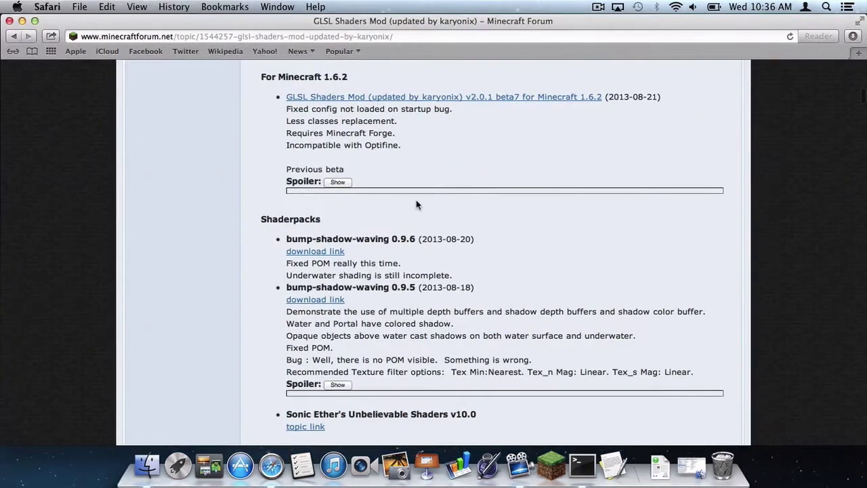
- Open the GLSL Shaders Mod download post in a new tab from the forum topic
scroll(379, 163, "up", 1)
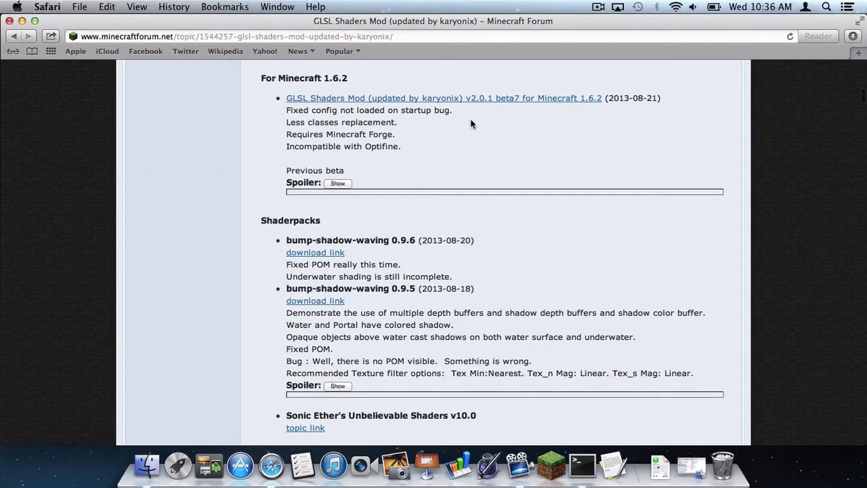
scroll(424, 182, "up", 1)
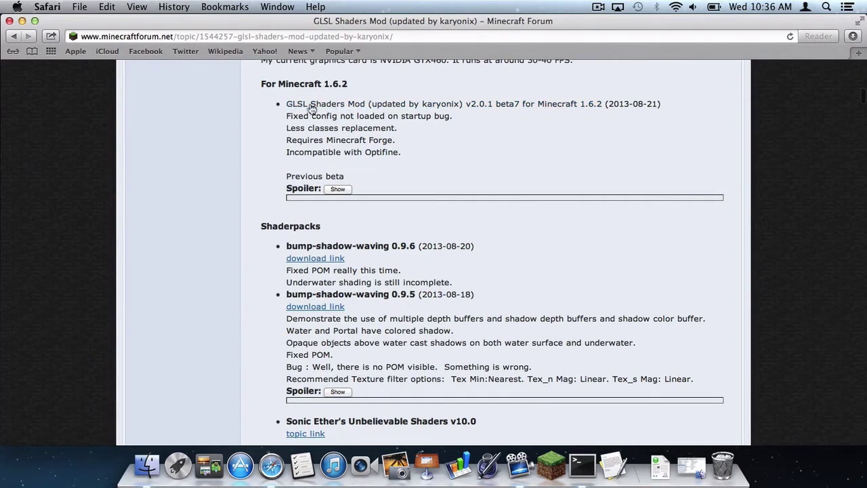
right_click(347, 110)
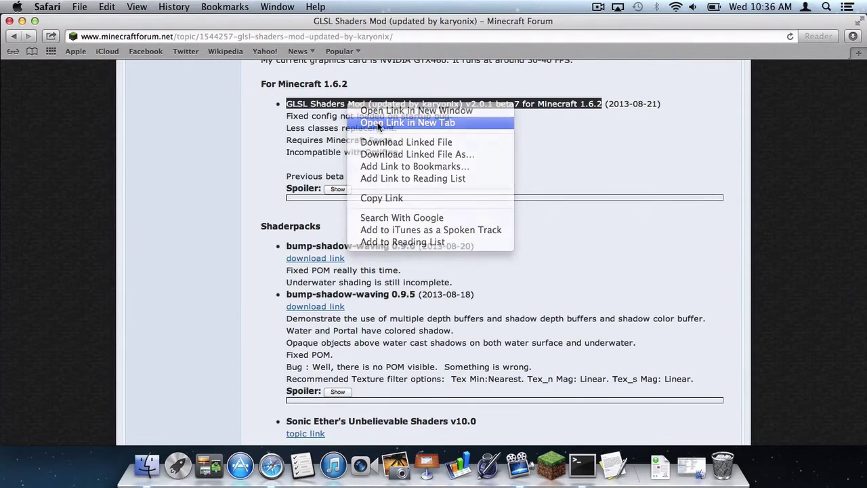
left_click(378, 122)
- Review the mod's post, close it, and highlight bump-shadow-waving 0.9.6 in the Shaderpacks list
left_click(518, 65)
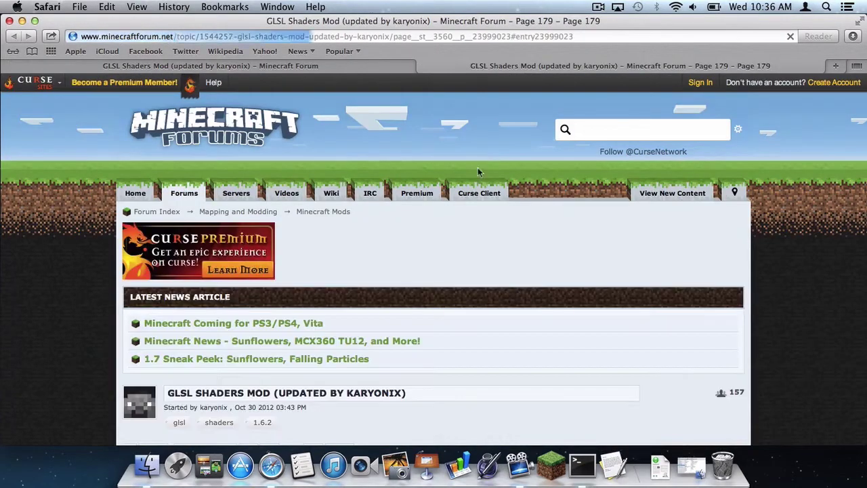
scroll(482, 274, "down", 20)
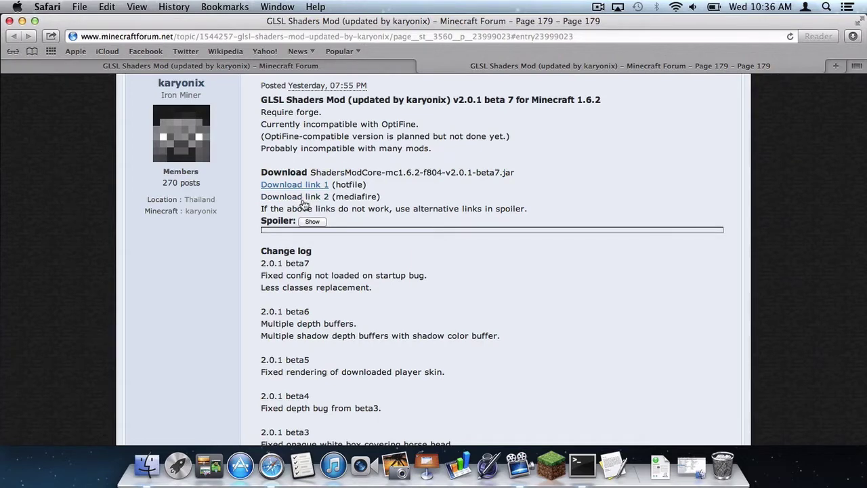
left_click(423, 65)
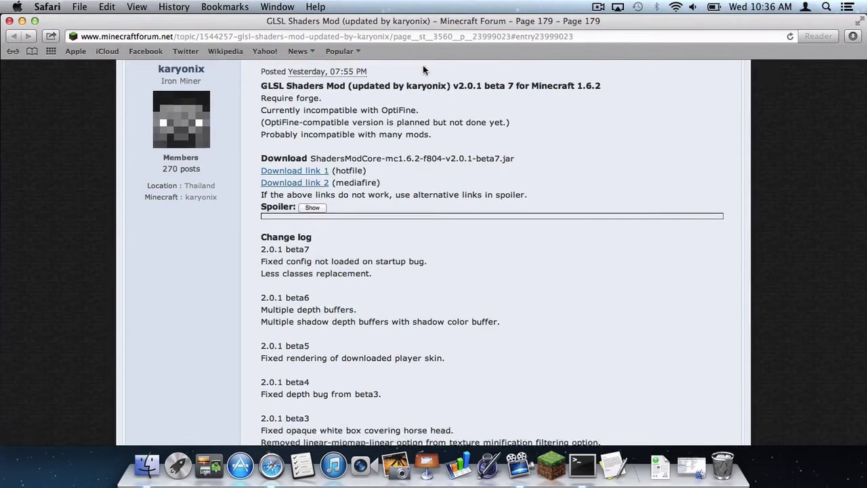
scroll(520, 172, "down", 3)
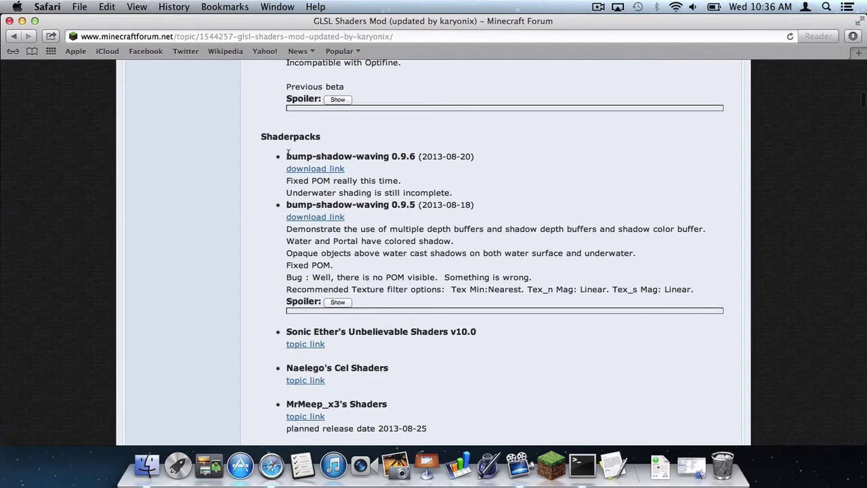
left_click_drag(287, 155, 392, 156)
- View the bump-shadow-waving 0.9.6 MediaFire page (21.93 KB zip), then close it and Safari
left_click(392, 157)
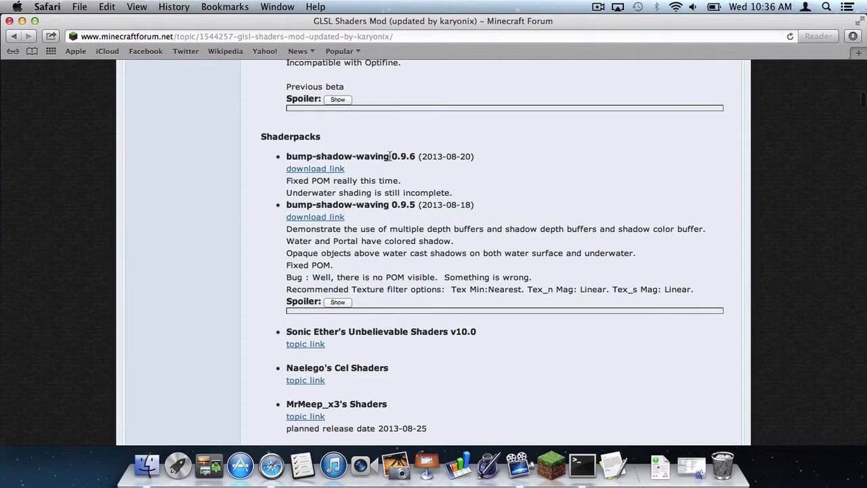
right_click(323, 173)
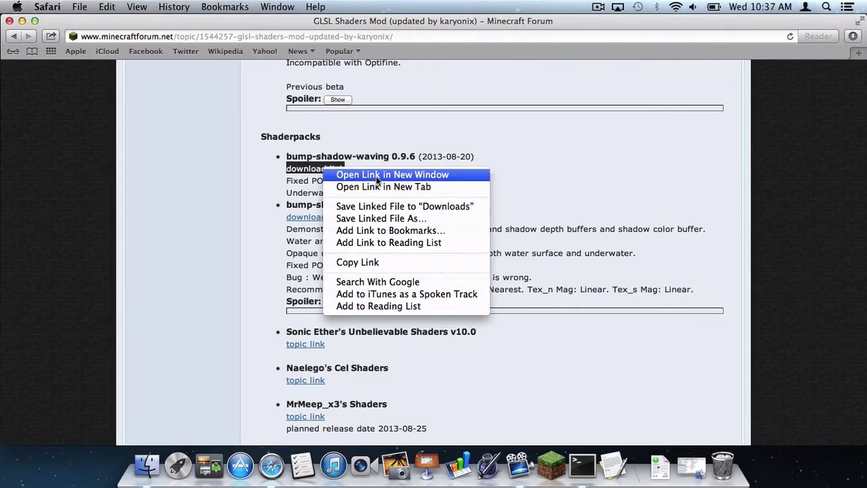
left_click(375, 188)
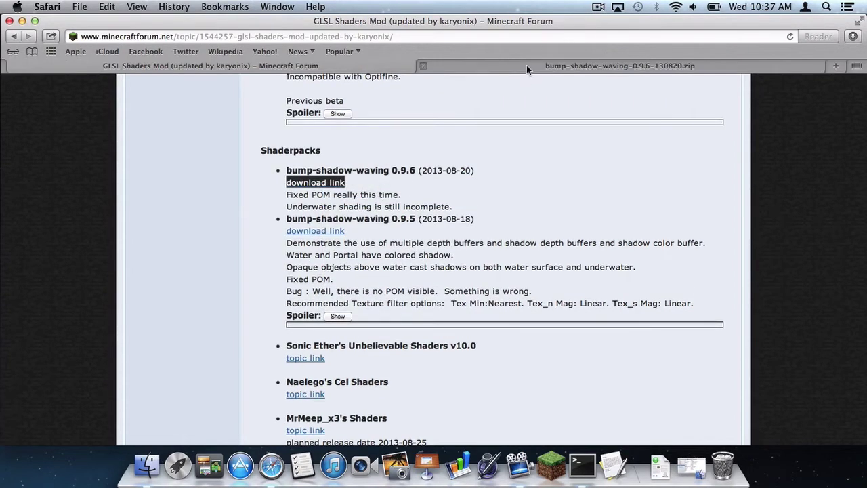
left_click(527, 65)
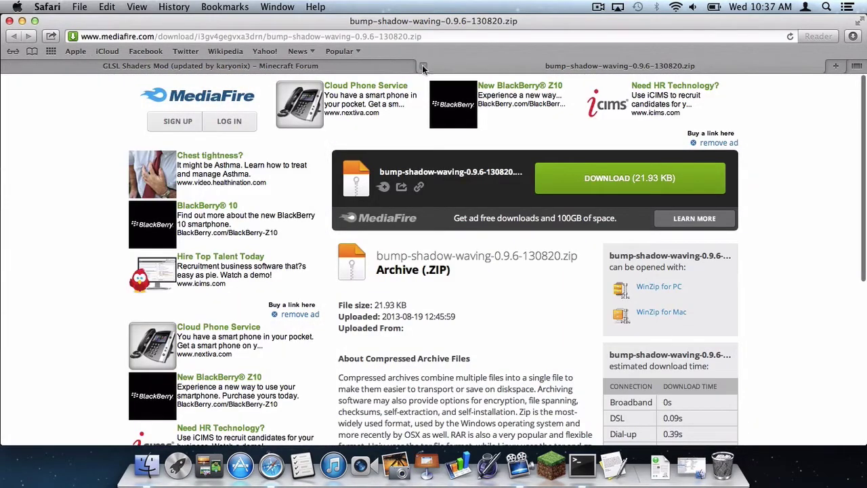
left_click(420, 66)
left_click(10, 21)
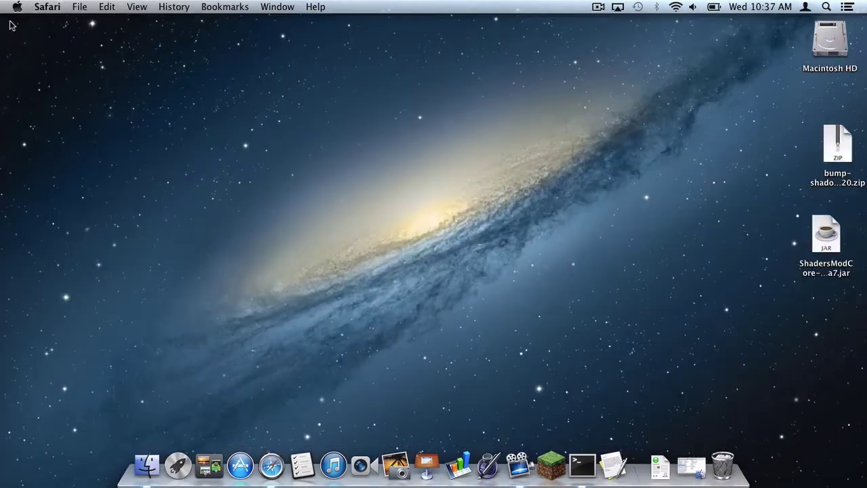
- Move the ShadersModCore jar from the desktop into minecraft/mods and start the Minecraft launcher
left_click(401, 235)
left_click(691, 466)
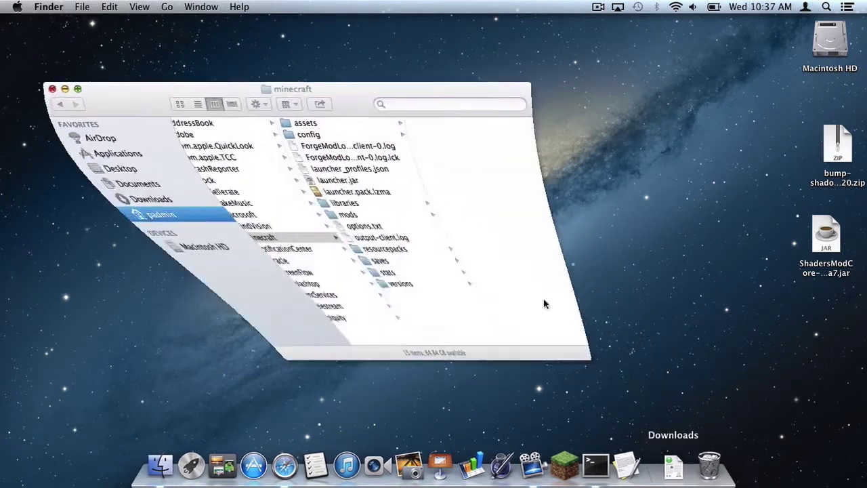
left_click_drag(344, 96, 314, 96)
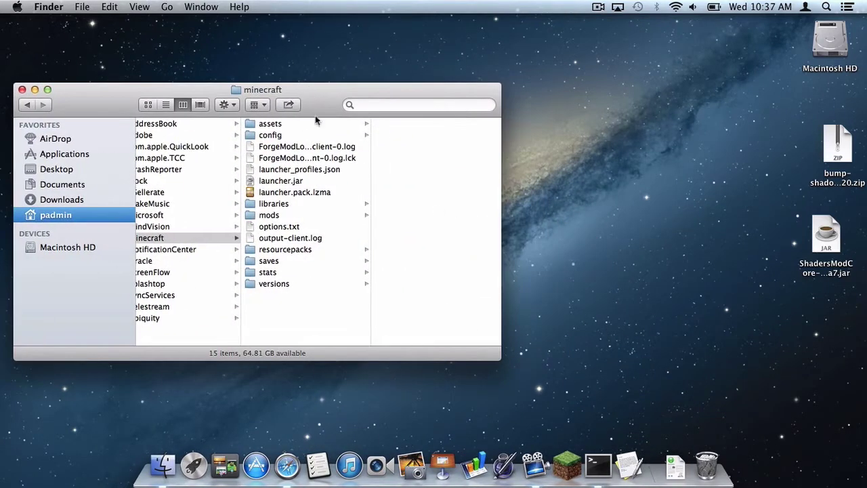
left_click(300, 217)
left_click_drag(825, 234, 444, 179)
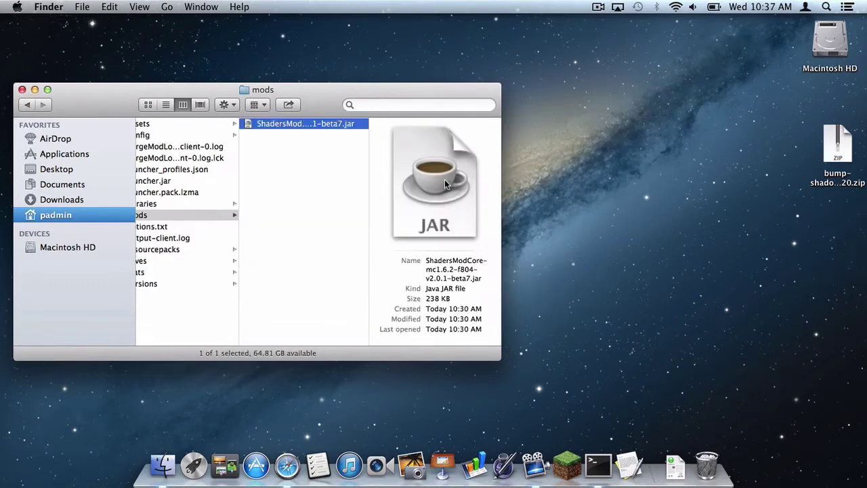
left_click(567, 463)
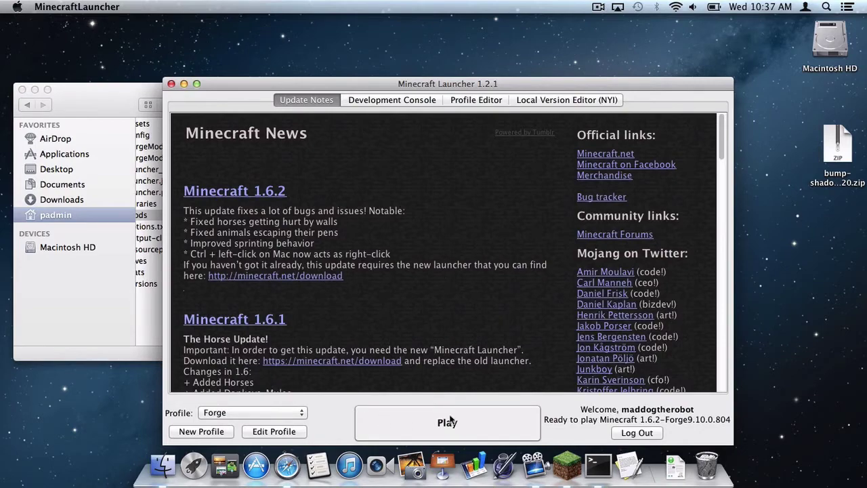
- Play the Forge profile, confirm GLSL Shaders Mod 2.0.1 beta 7 under Mods, then quit
left_click(456, 422)
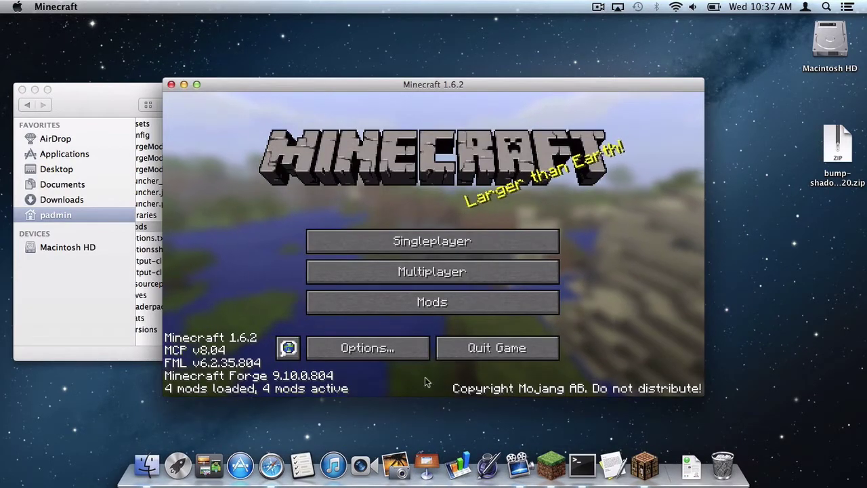
left_click(374, 347)
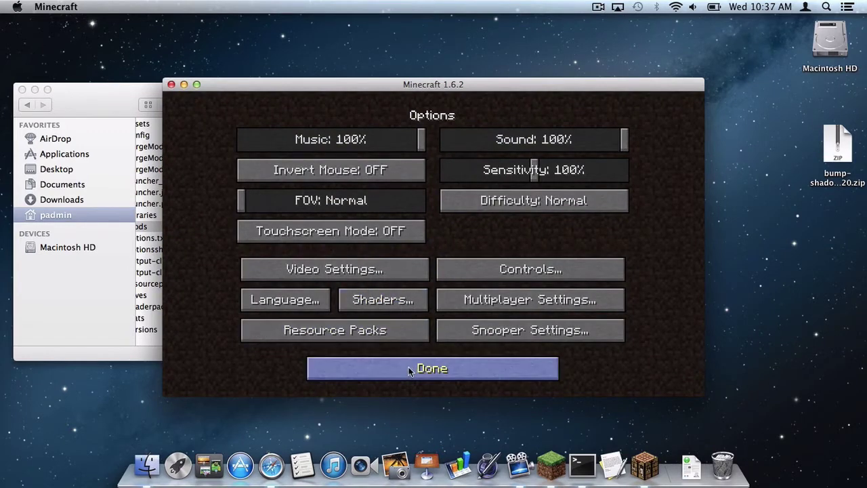
left_click(366, 369)
left_click(420, 305)
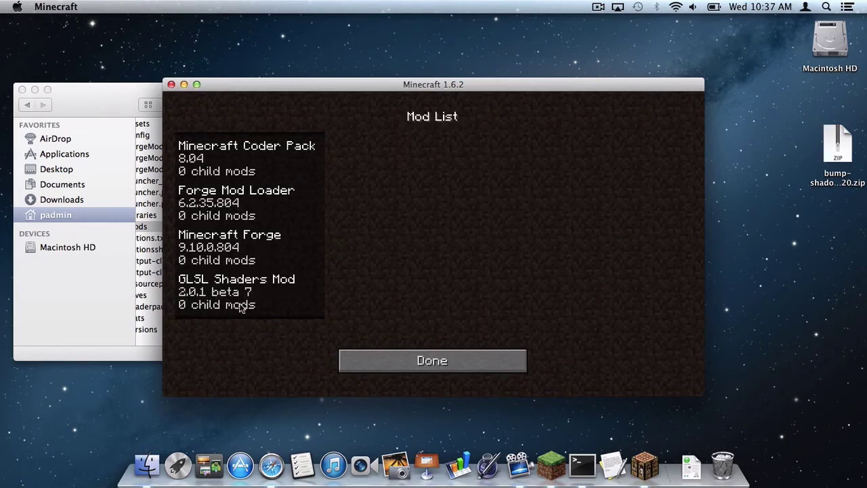
left_click(406, 356)
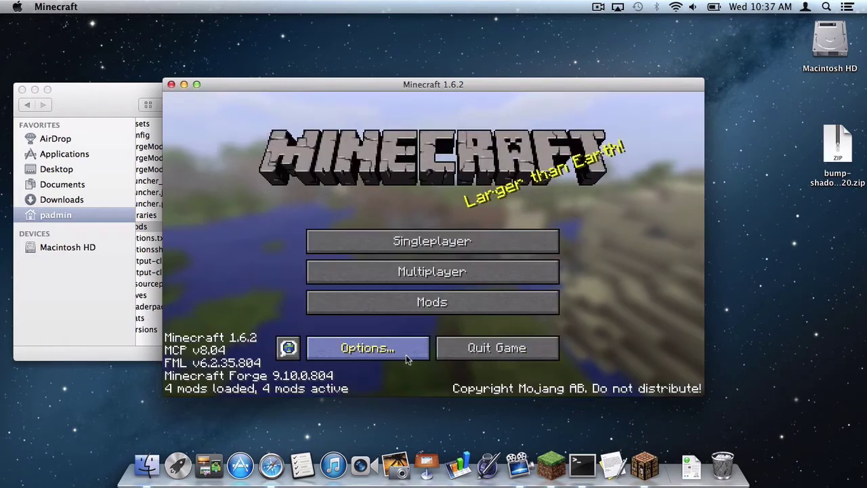
left_click(528, 349)
scroll(314, 252, "left", 3)
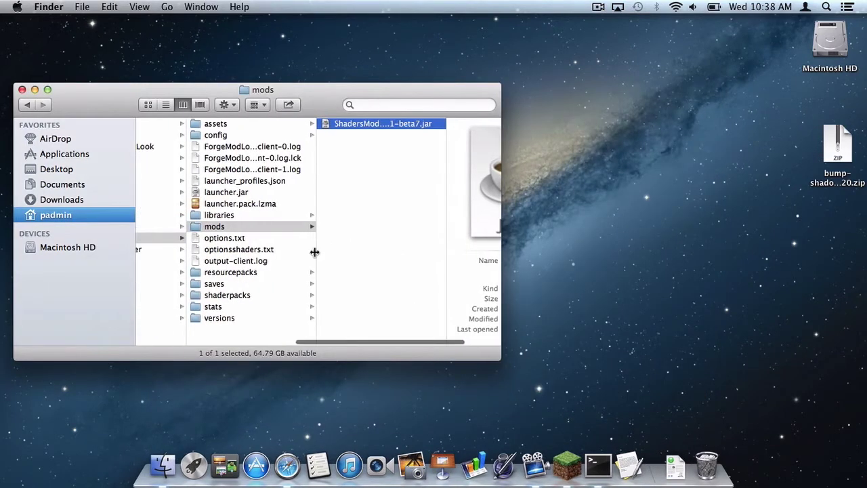
- Move the bump-shadow zip from the desktop into the shaderpacks folder and relaunch Minecraft
left_click(235, 298)
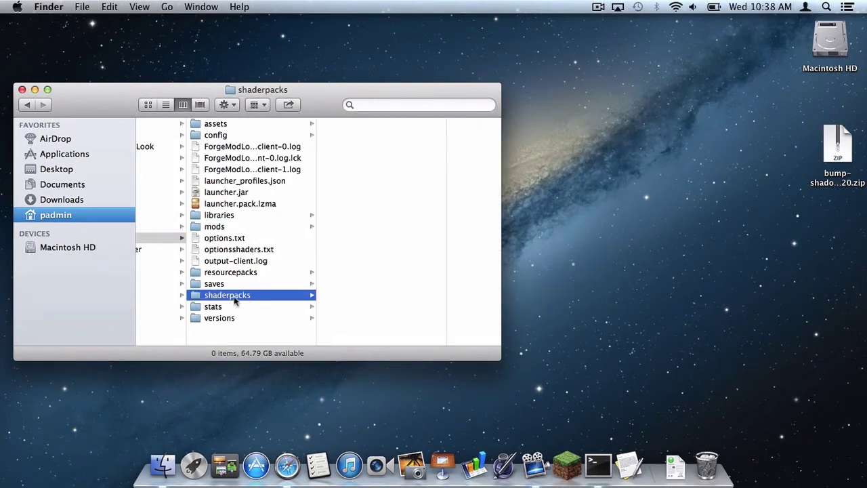
left_click_drag(827, 149, 352, 195)
left_click(313, 213)
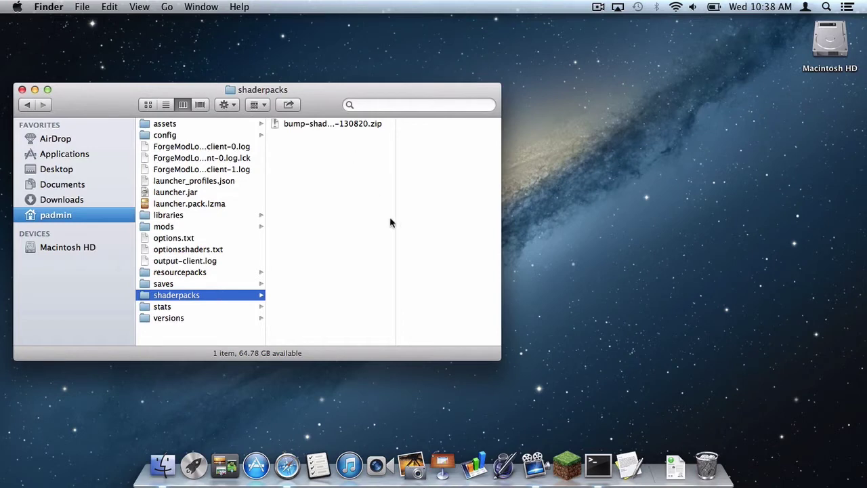
left_click(565, 466)
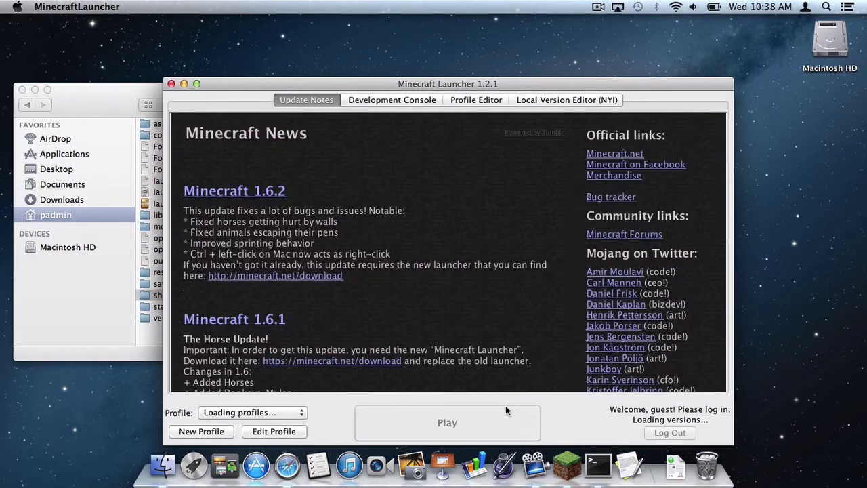
- Start the game and create a new singleplayer world
left_click(446, 424)
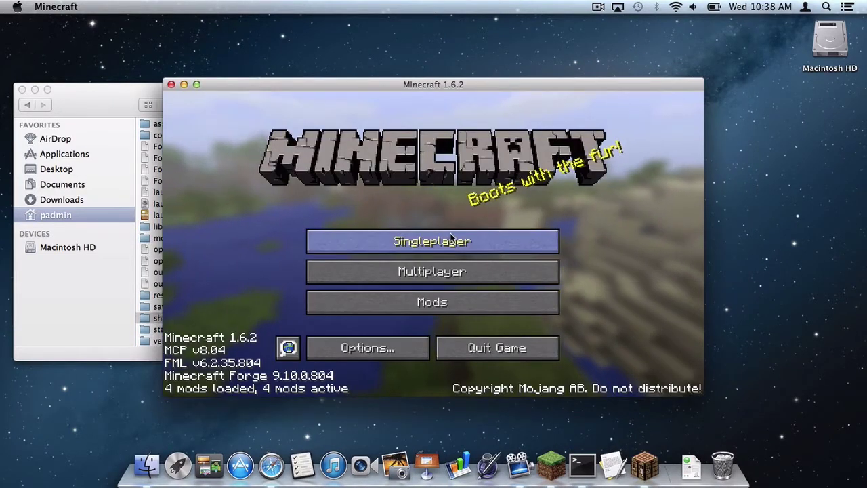
left_click(450, 237)
left_click(492, 334)
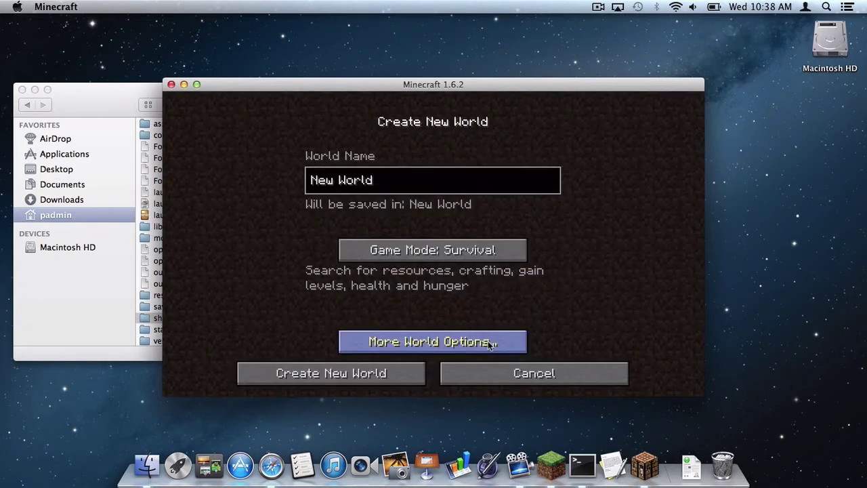
left_click(271, 373)
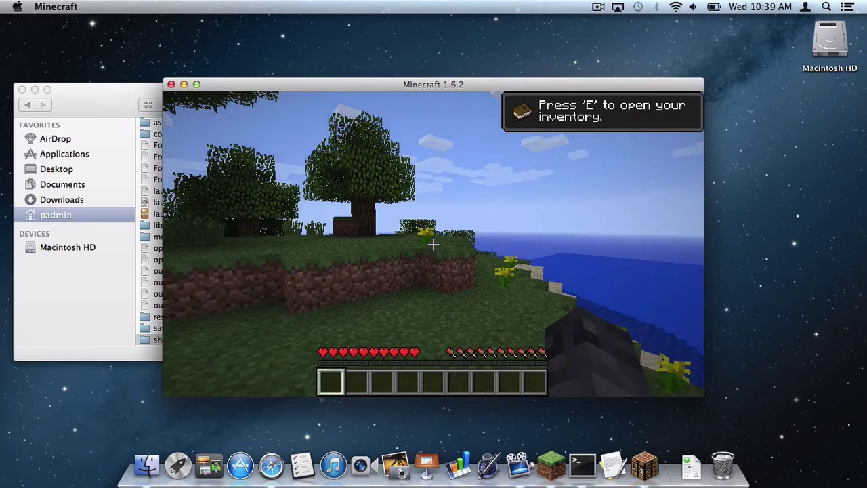
- Select bump-shadow-waving-0.9.6-130820.zip in Options > Shaders and resume the game
key("Escape")
left_click(347, 283)
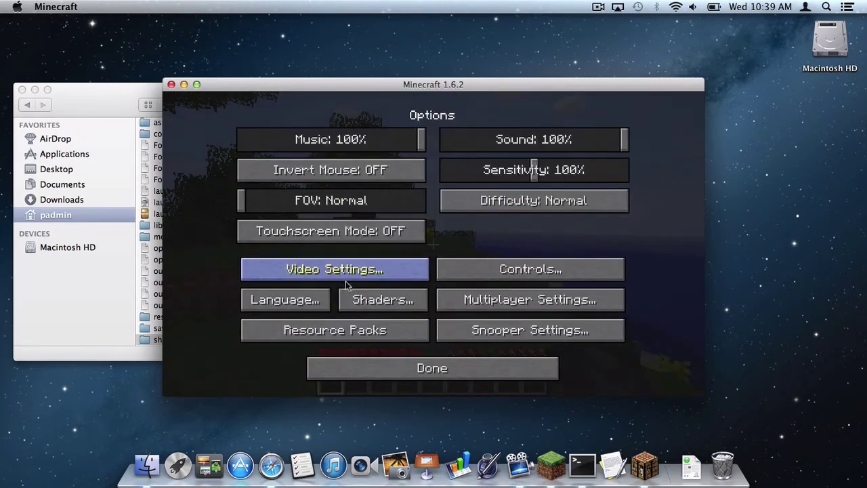
left_click(365, 301)
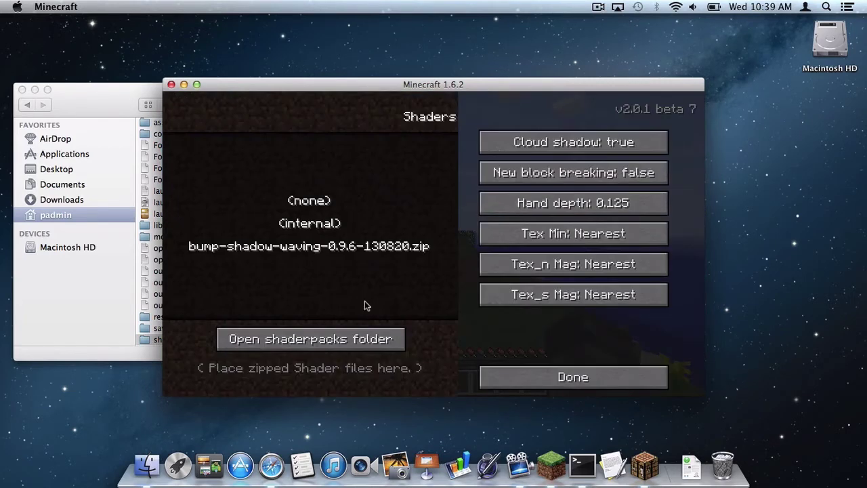
left_click(308, 249)
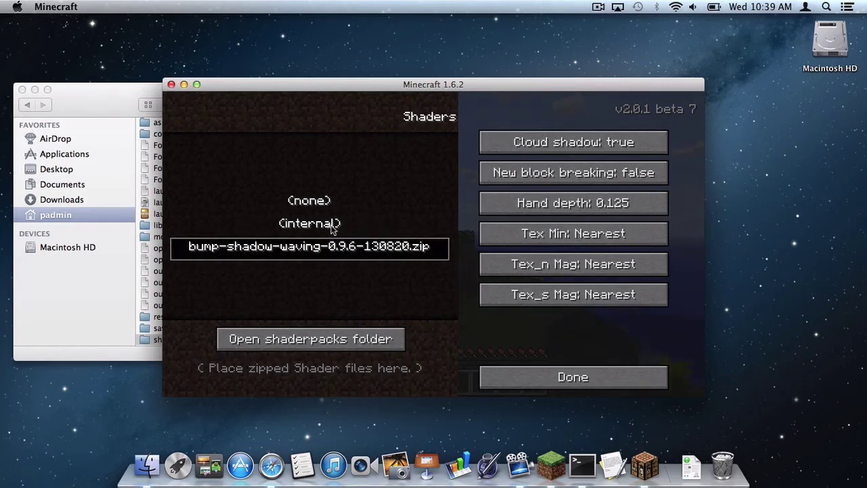
left_click(555, 378)
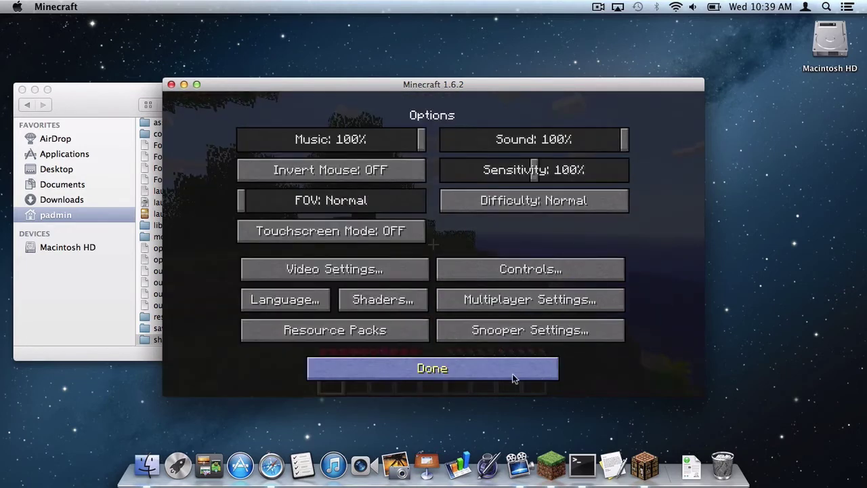
left_click(520, 378)
left_click(440, 200)
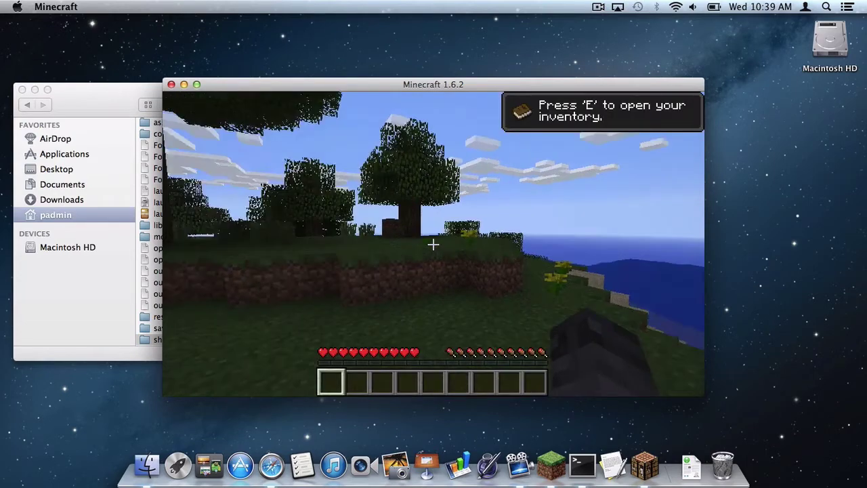
- Walk past the birch trees toward the beach and back to view the shaded terrain
key("w")
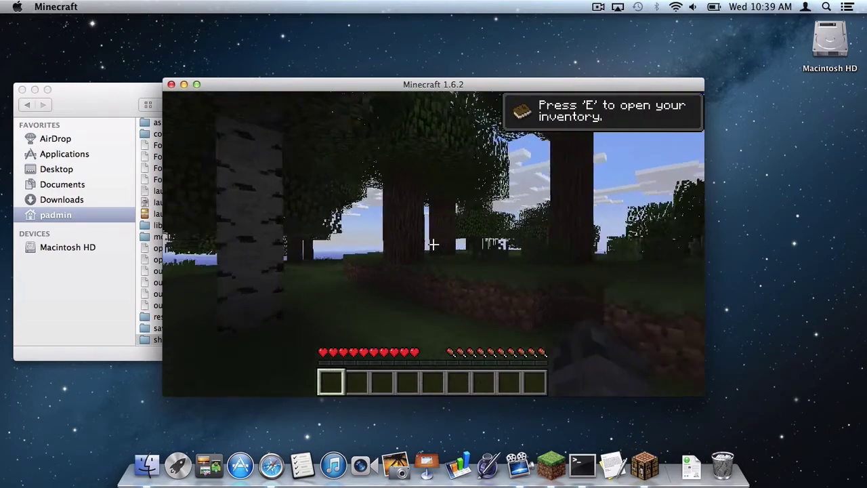
key("w")
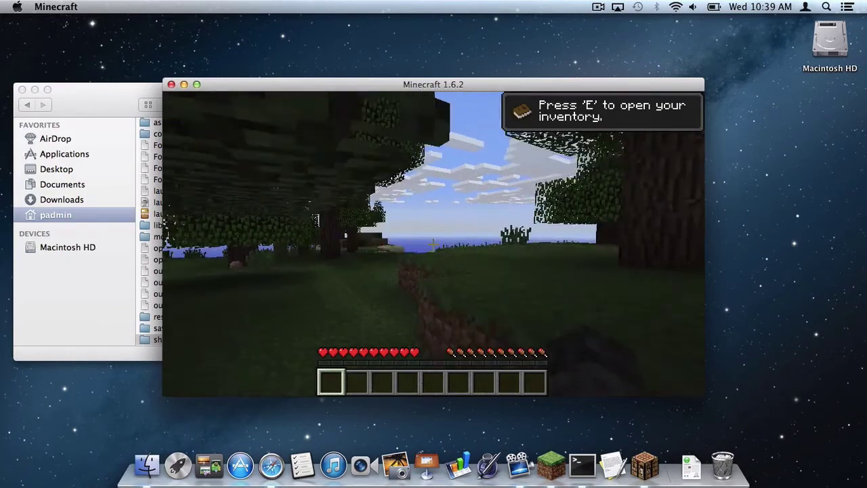
key("w")
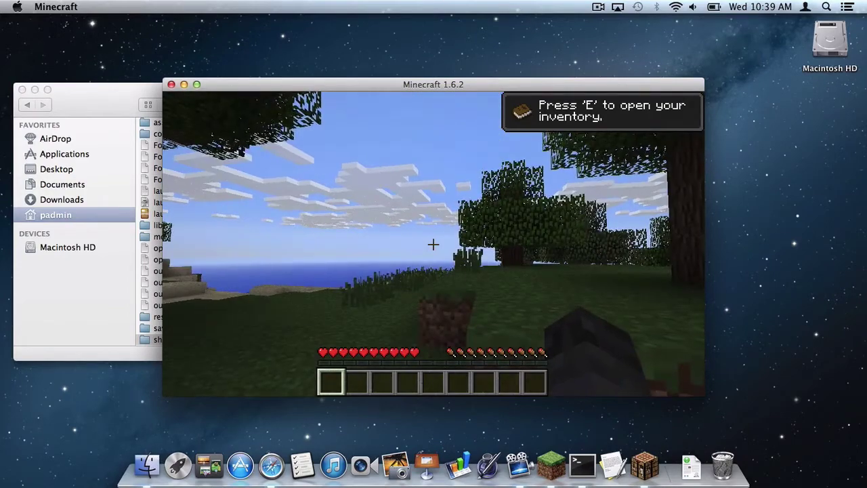
key("w")
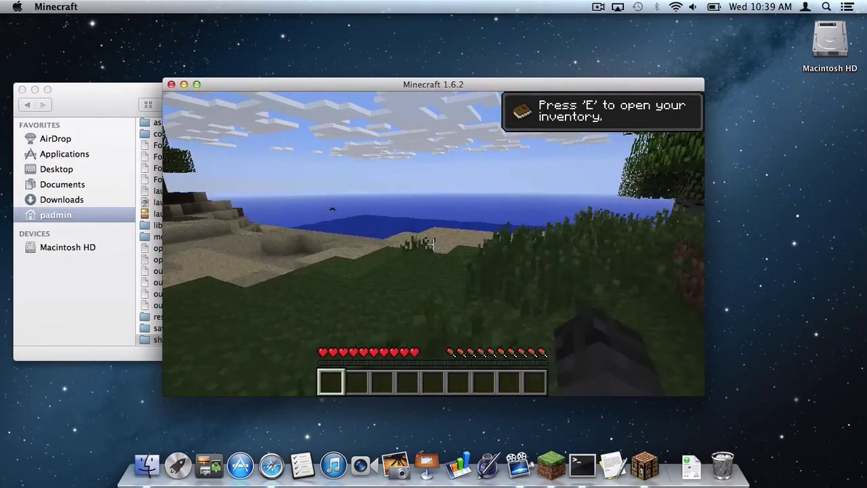
key("w")
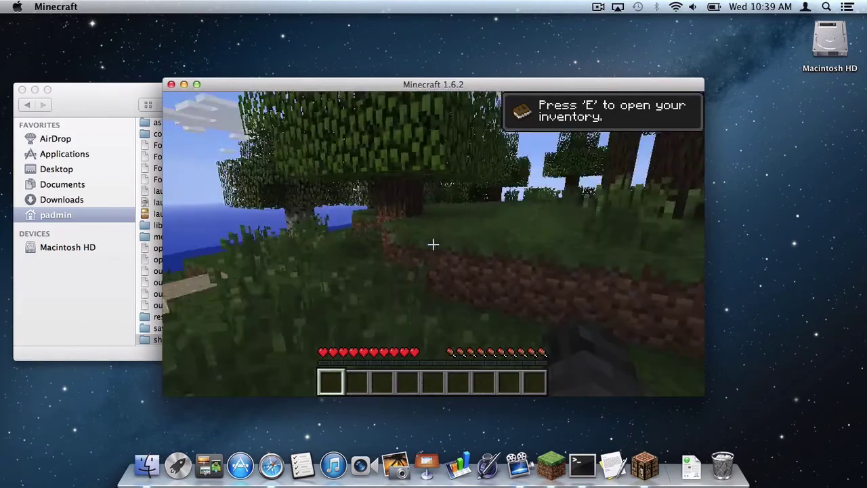
key("w")
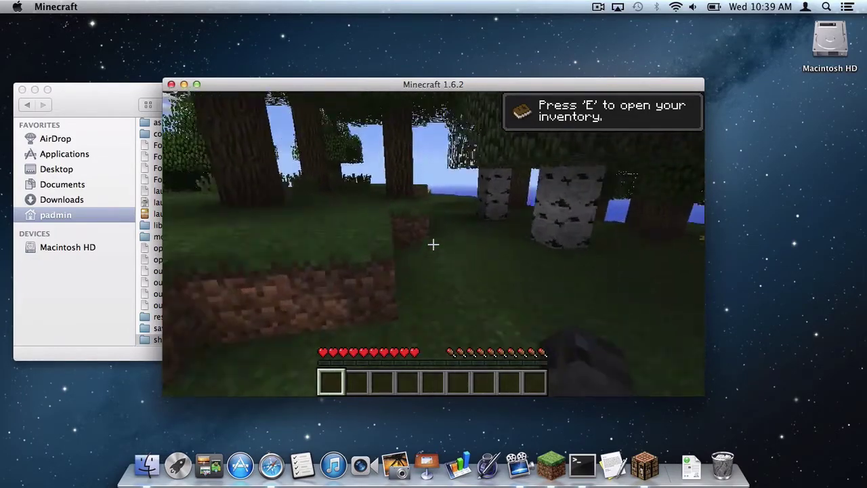